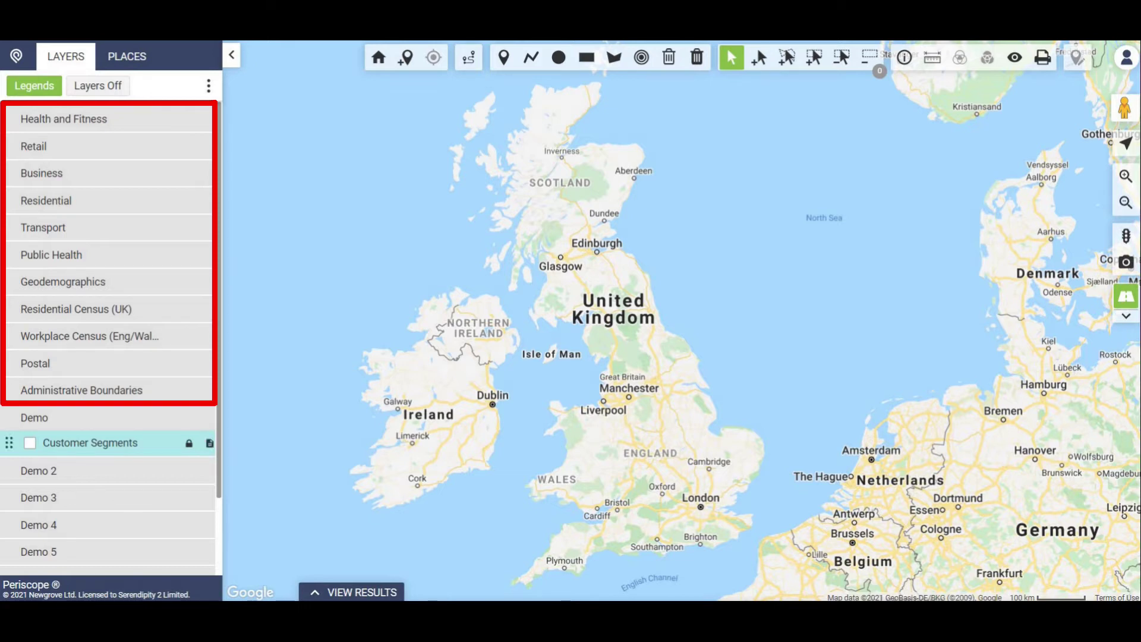
Show the Customer Segments layer on the map and theme it by the Budget Bound segment
click(29, 443)
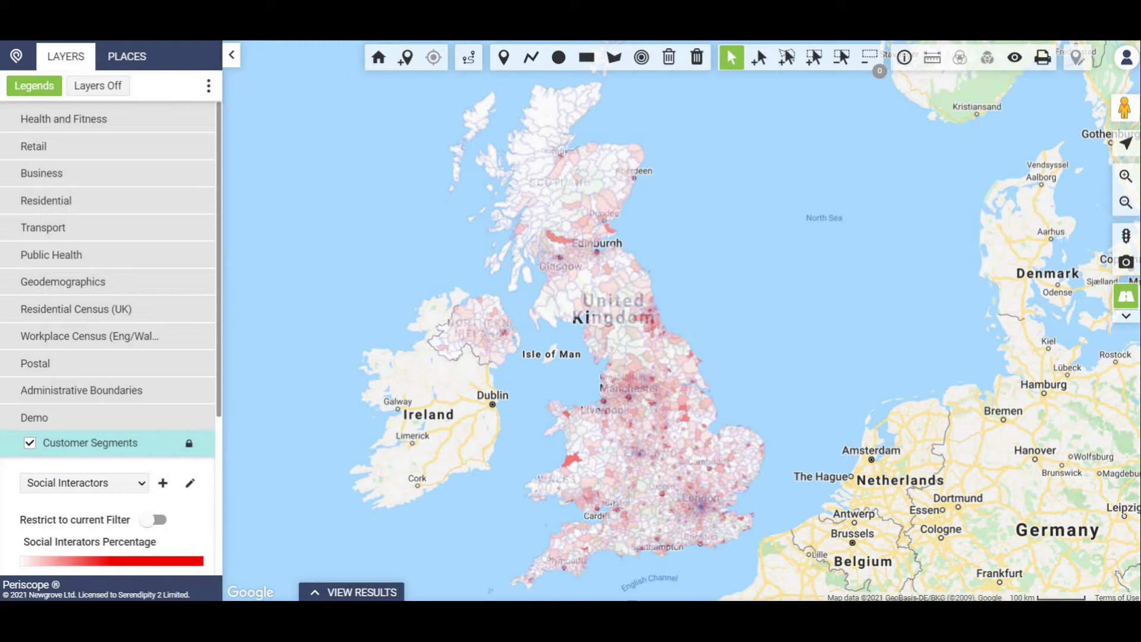
click(84, 483)
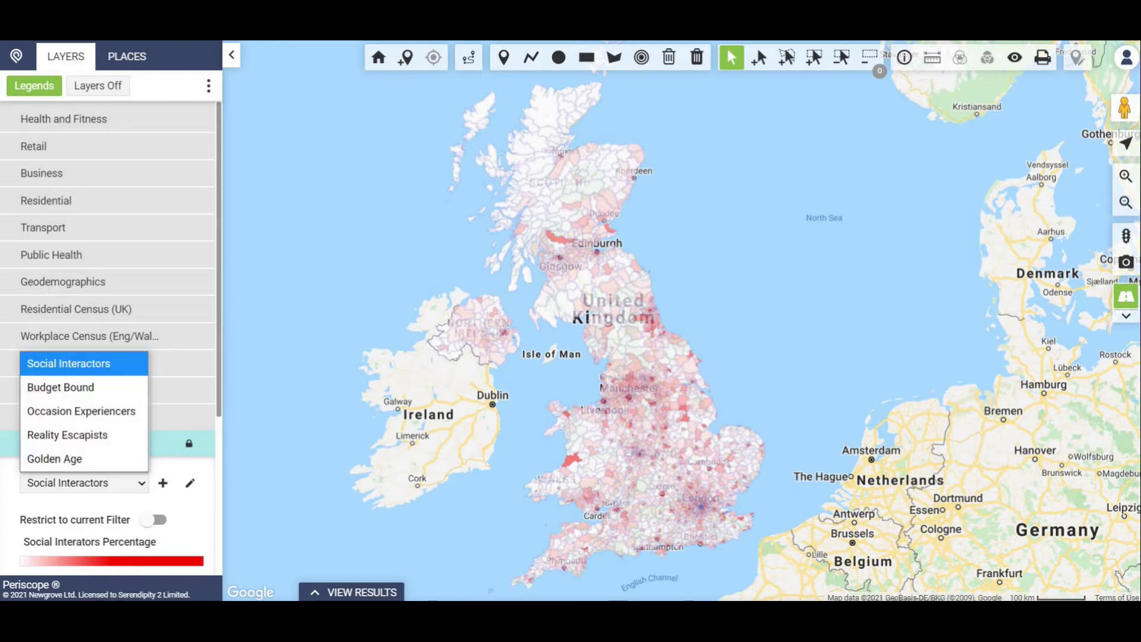
click(60, 387)
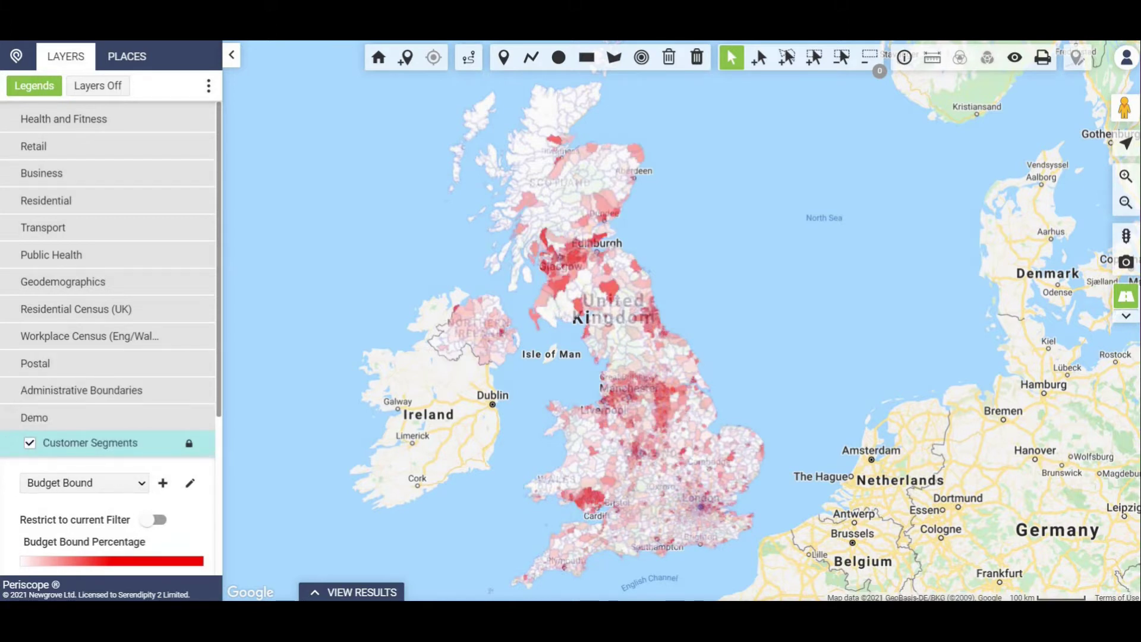
Preview the Customer Segments layer themed by Occasion Experiencers, Reality Escapists and Golden Age in turn, and open the layer's results
click(83, 483)
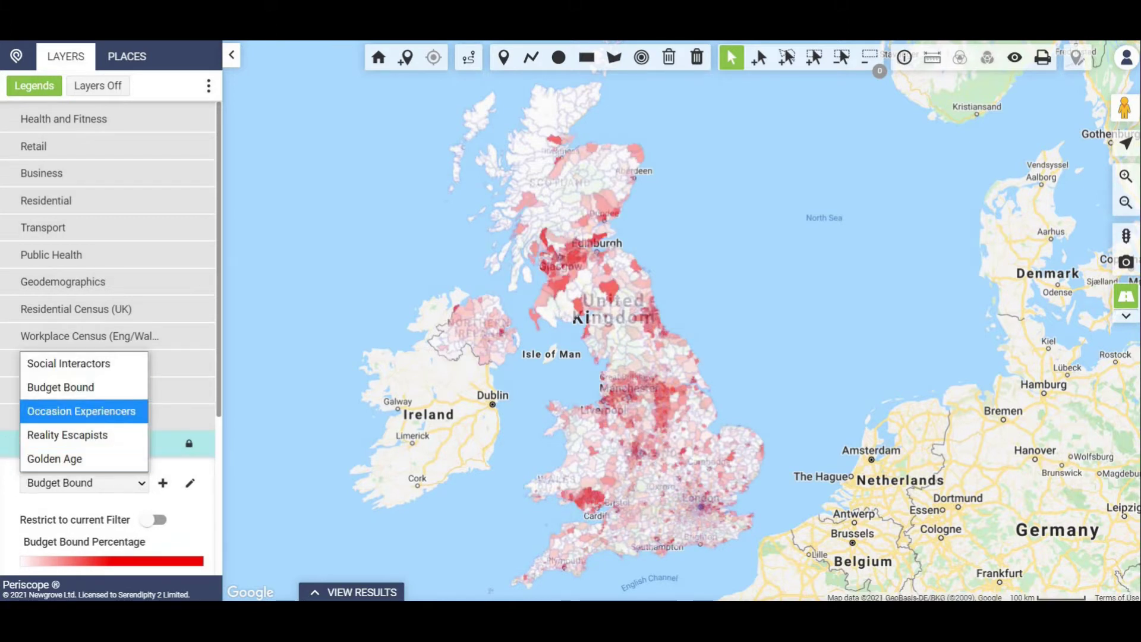
click(81, 411)
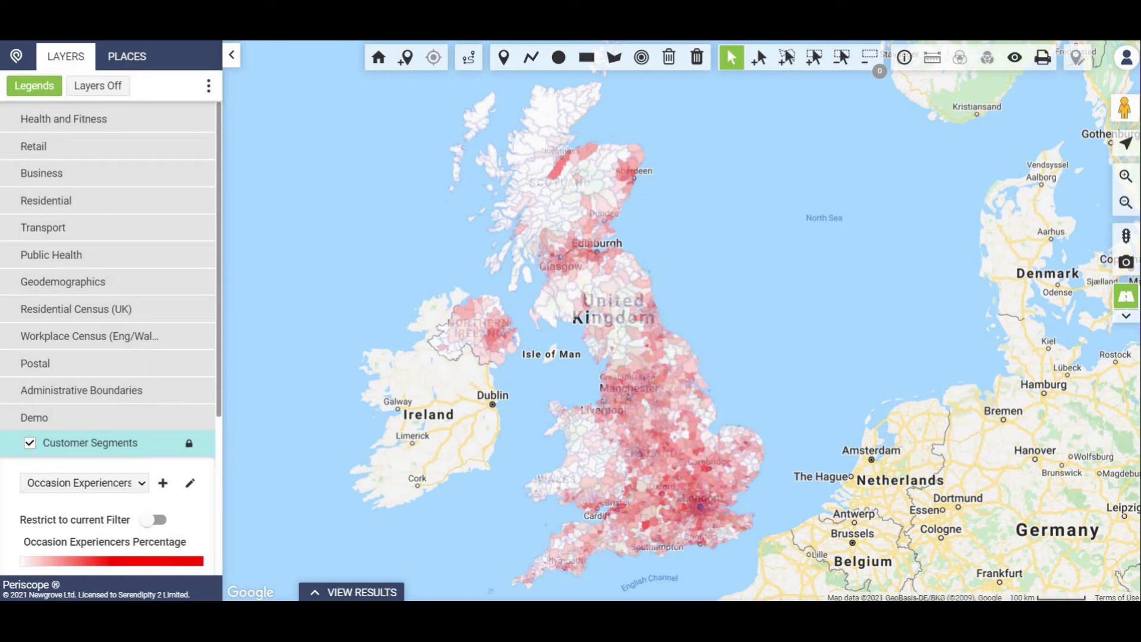
click(83, 483)
click(83, 435)
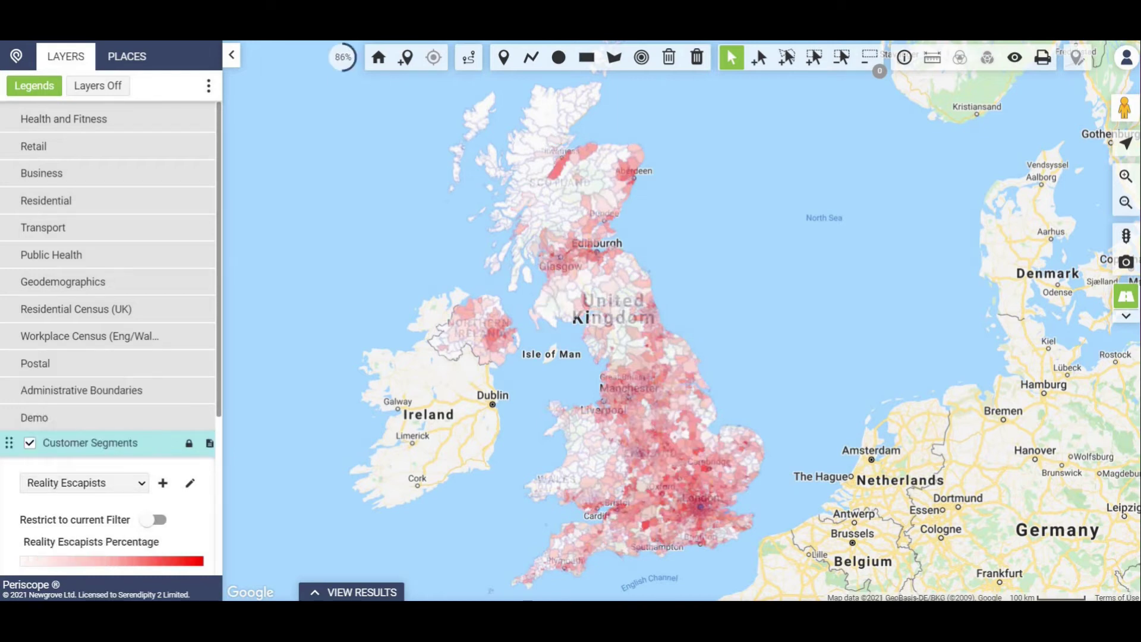
click(84, 483)
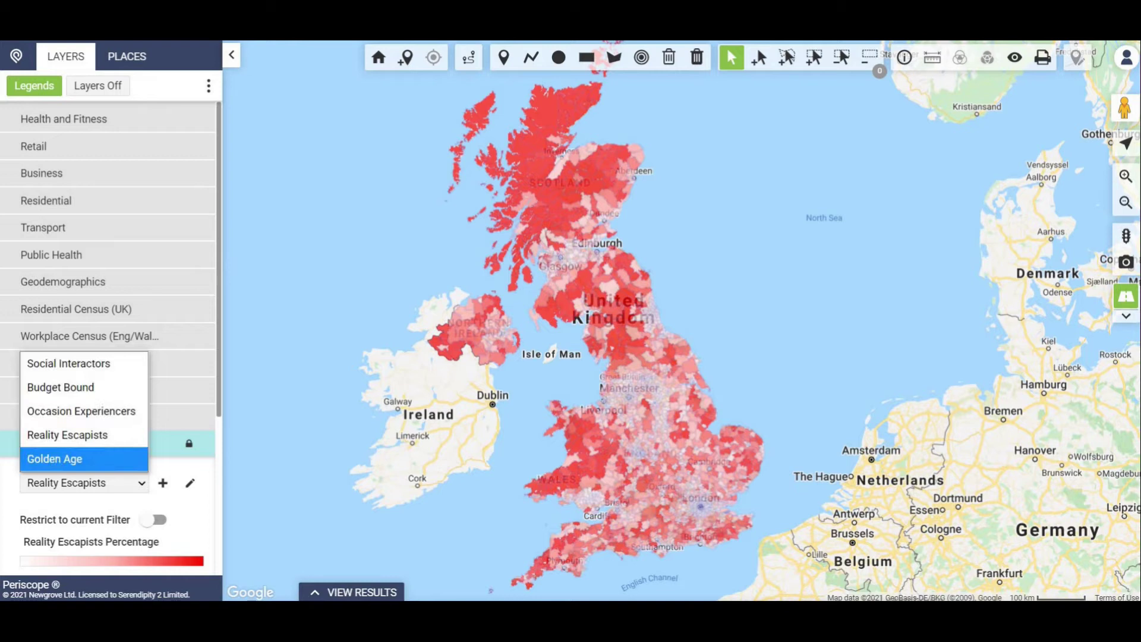
click(83, 458)
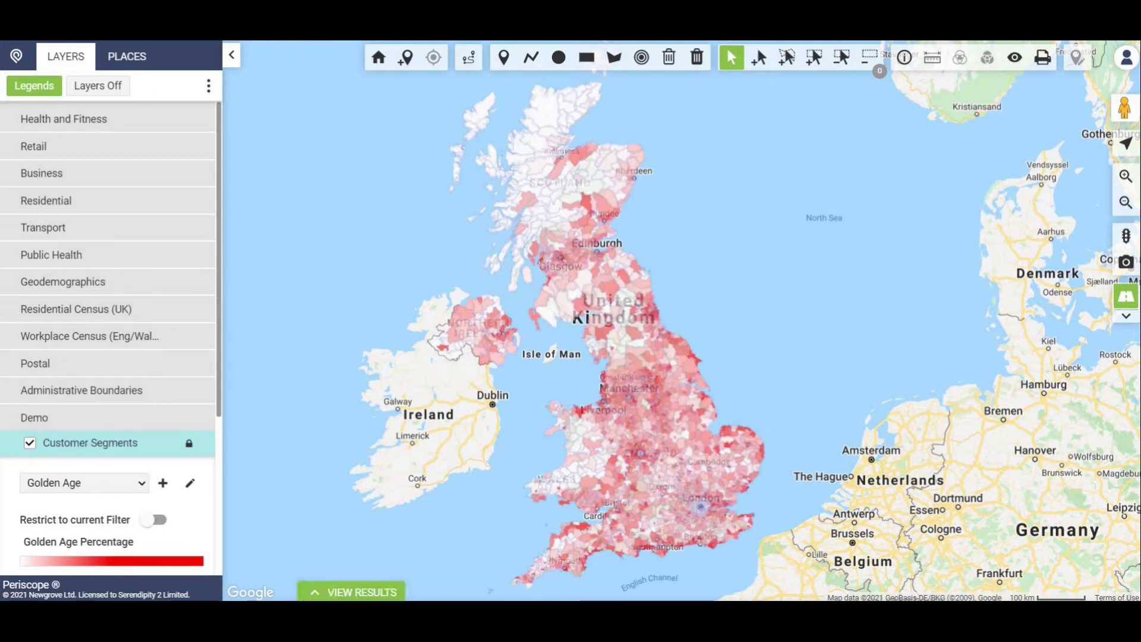
click(357, 592)
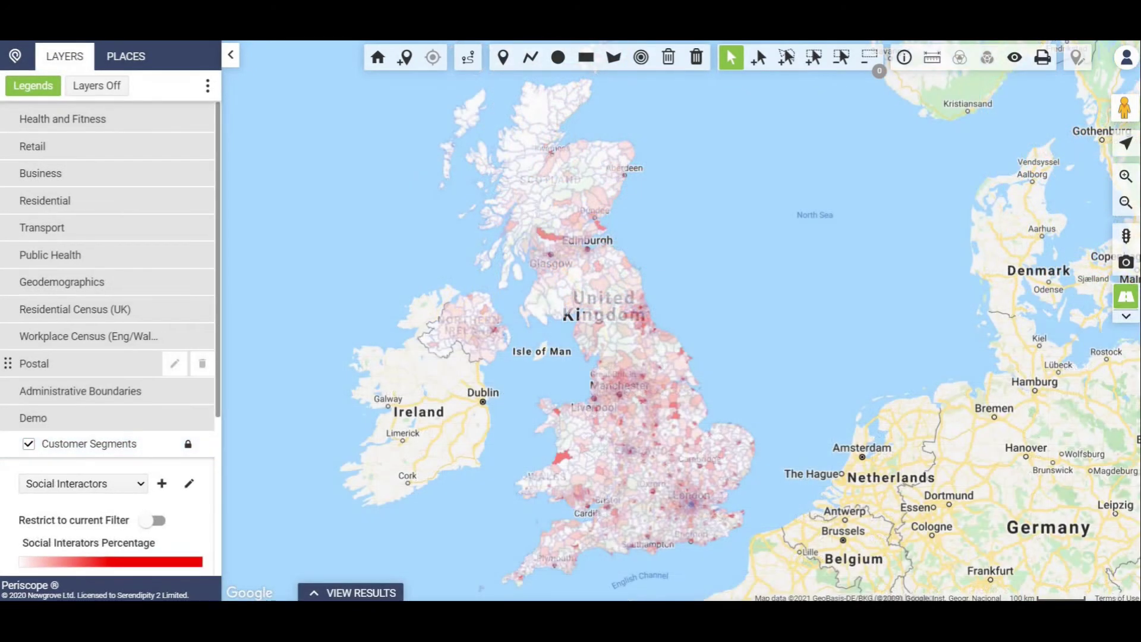
Look through the Postal layer group and show the Government Office Regions layer from the Administrative Boundaries group
click(89, 363)
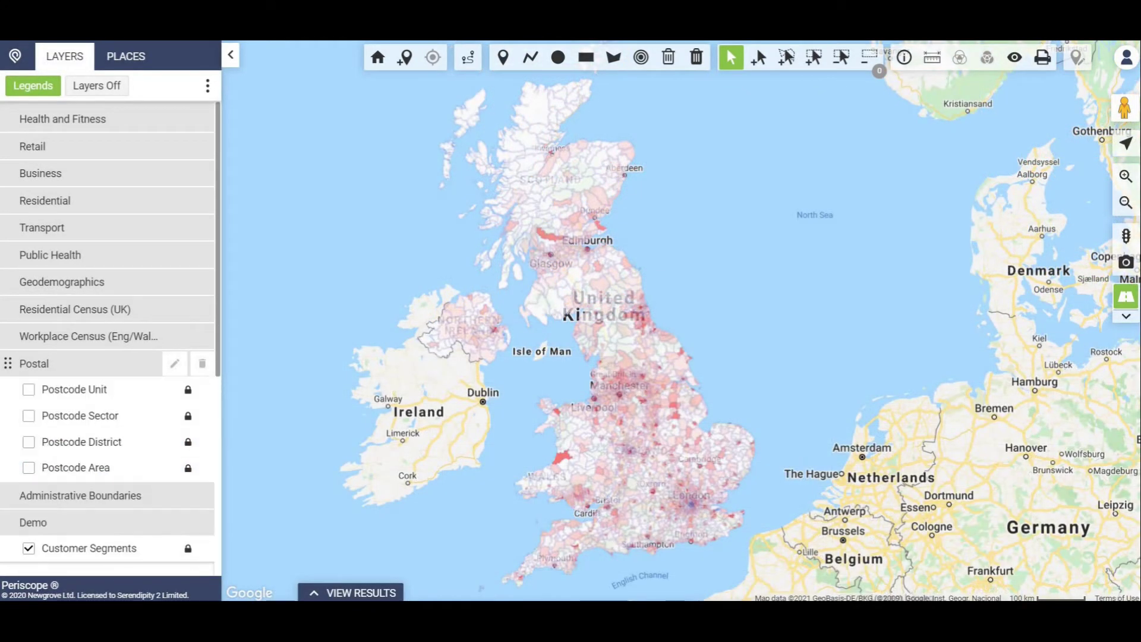
click(89, 364)
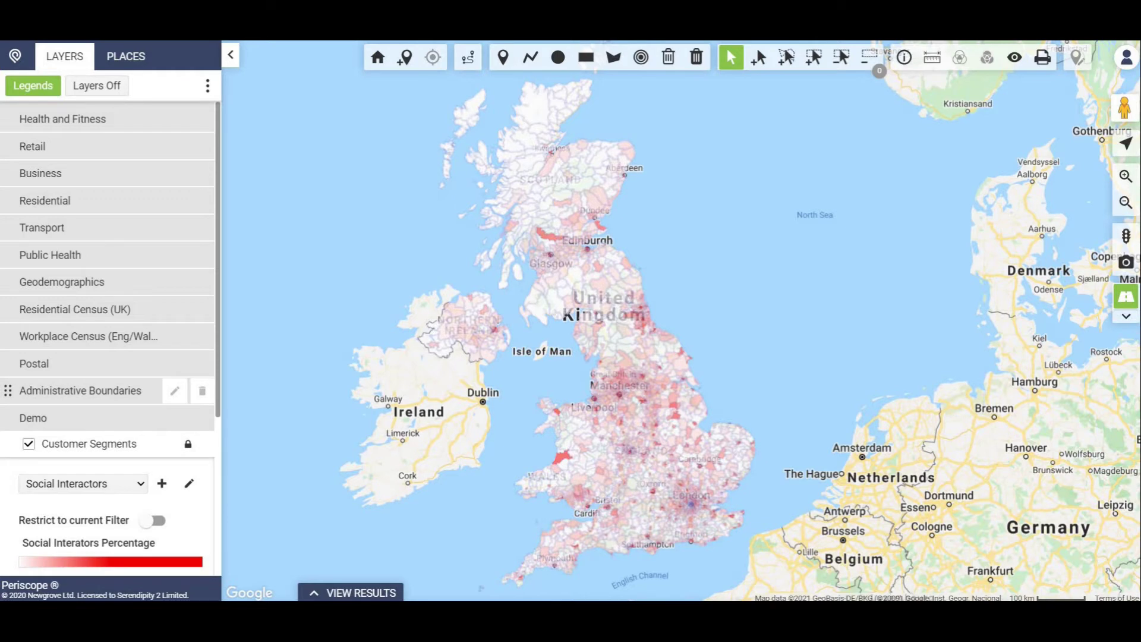
click(89, 390)
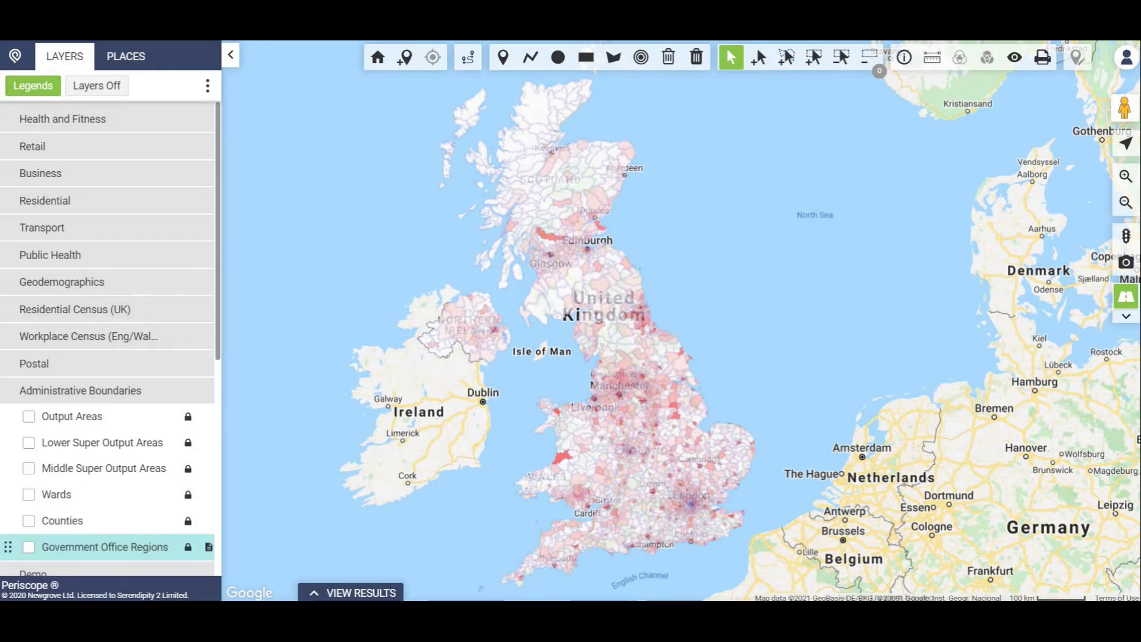
click(29, 547)
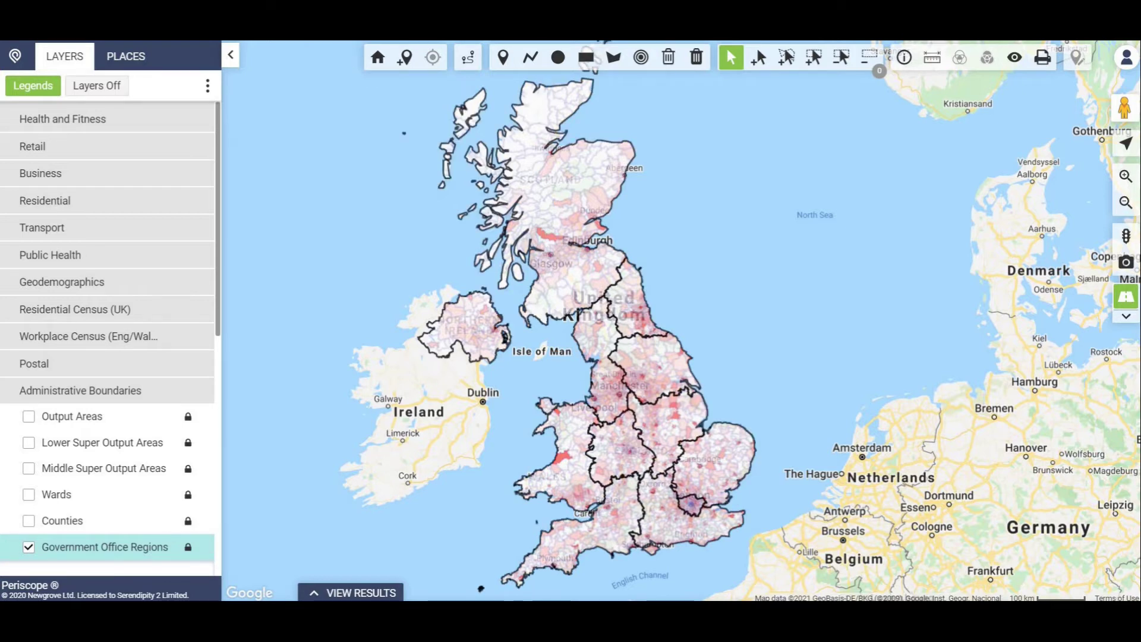
Open the layer data for Government Office Regions and select the South West, South East and London records
click(350, 593)
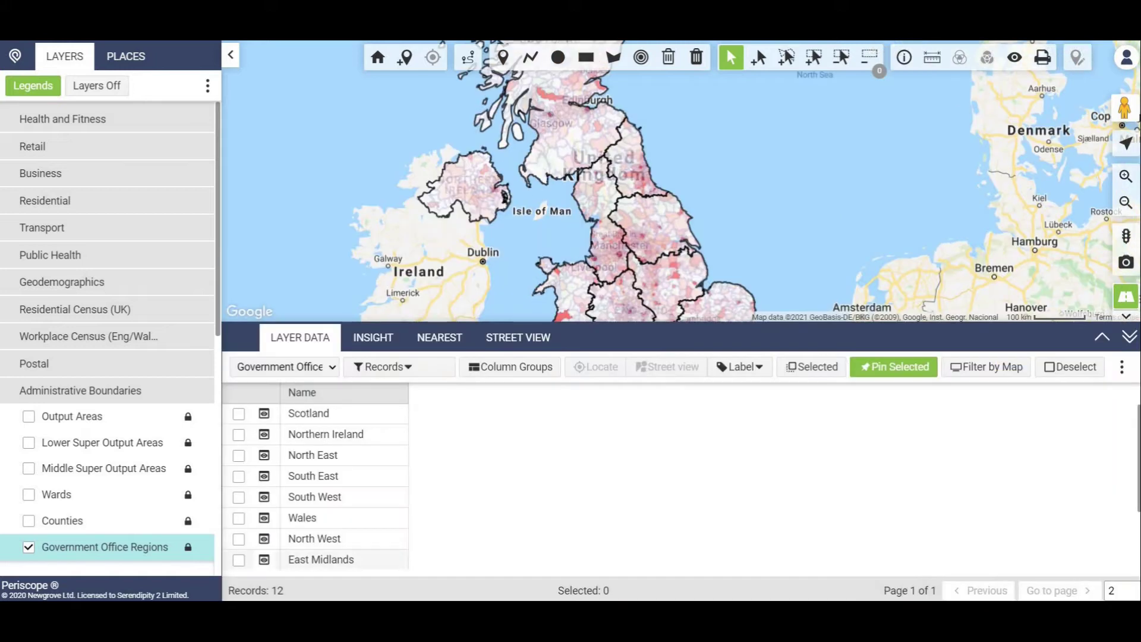
drag(619, 238, 614, 184)
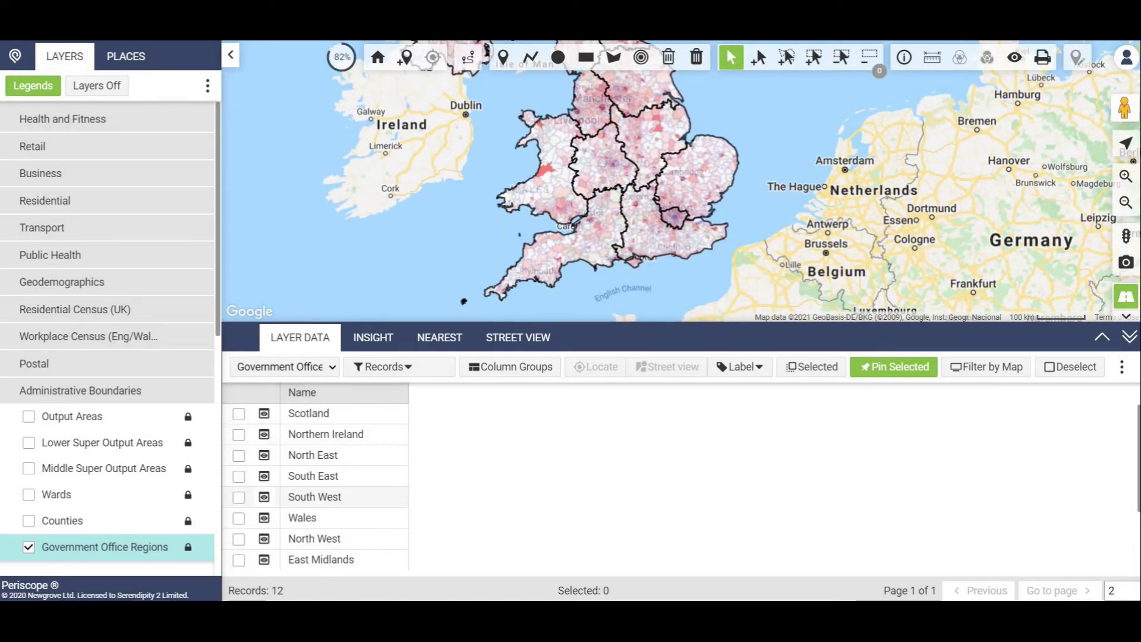
click(238, 497)
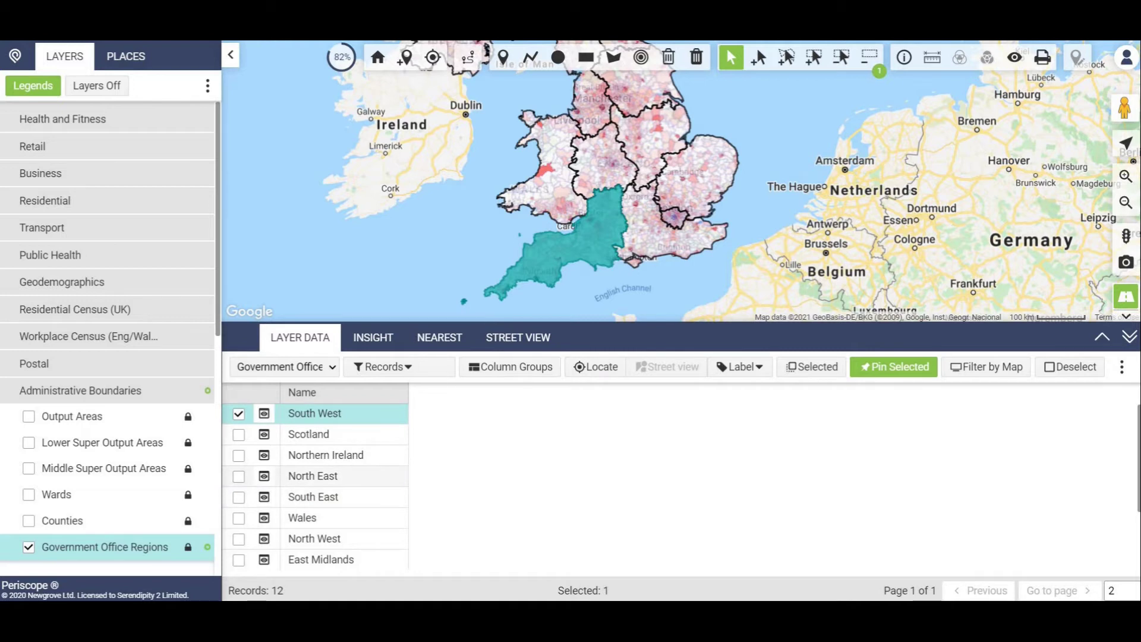
click(238, 497)
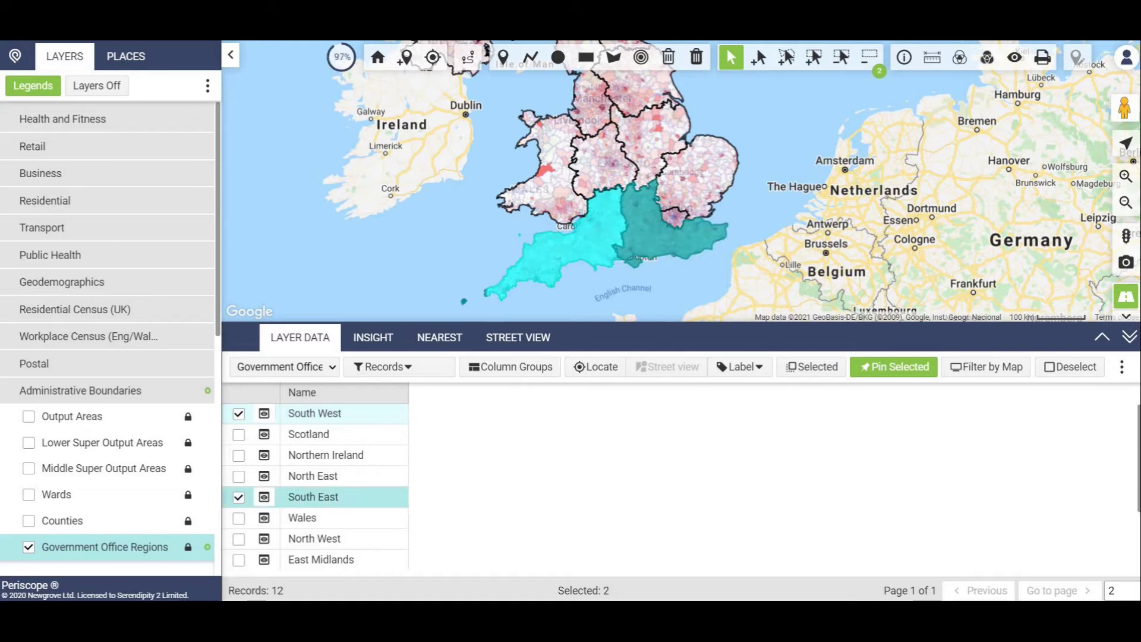
scroll(315, 488, down, 2)
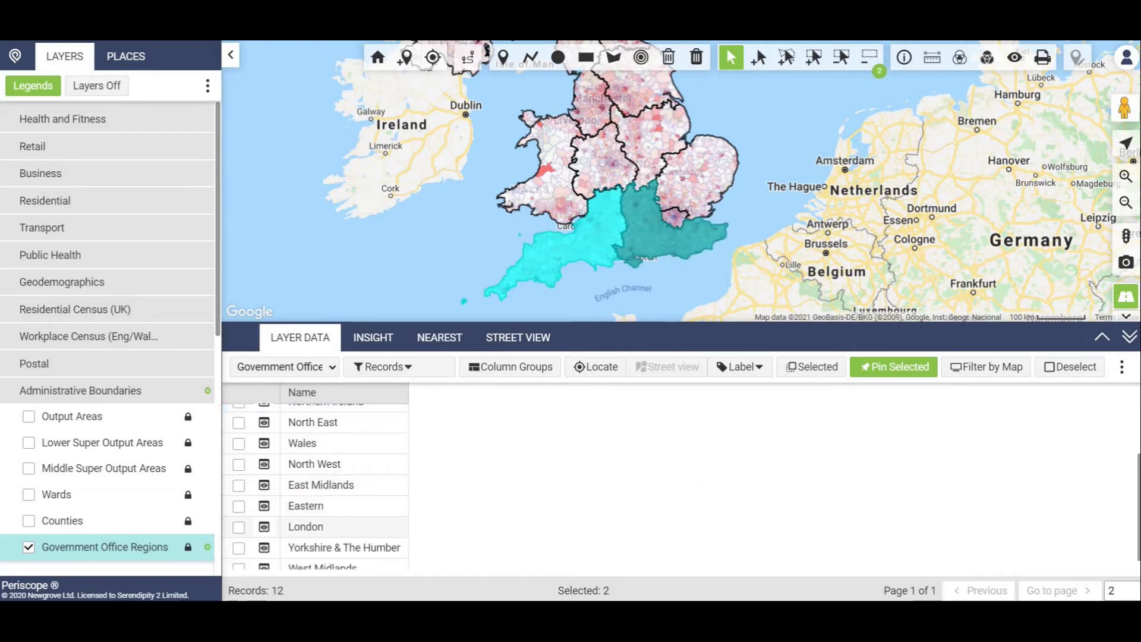
click(239, 526)
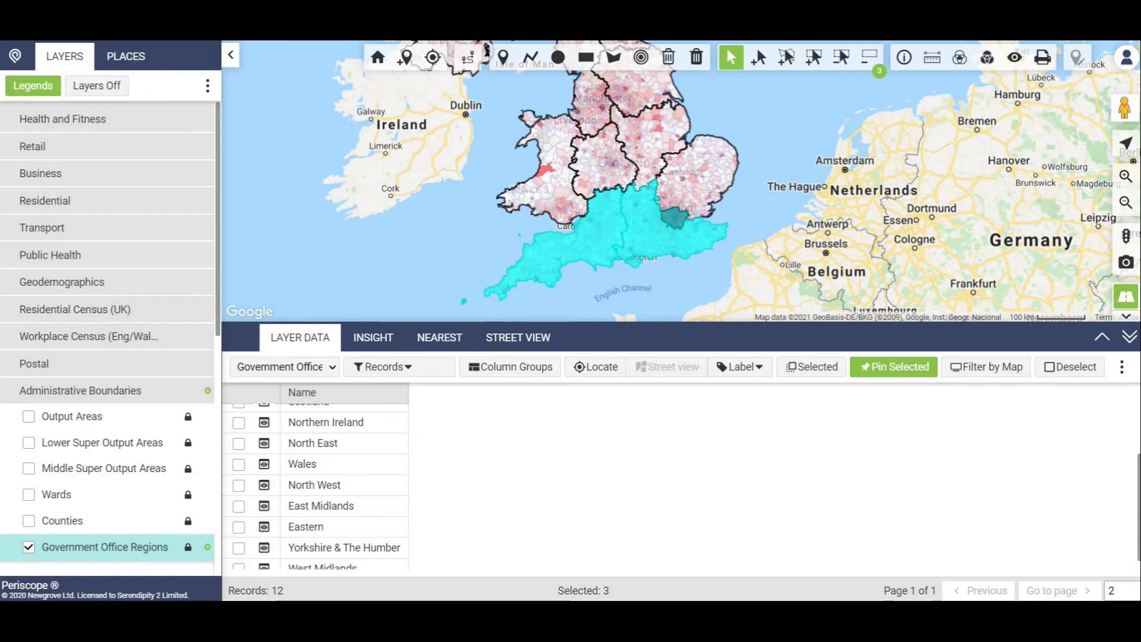
Run the Customer Segments insight with indices for the selected regions and review the resulting columns across to London
click(372, 337)
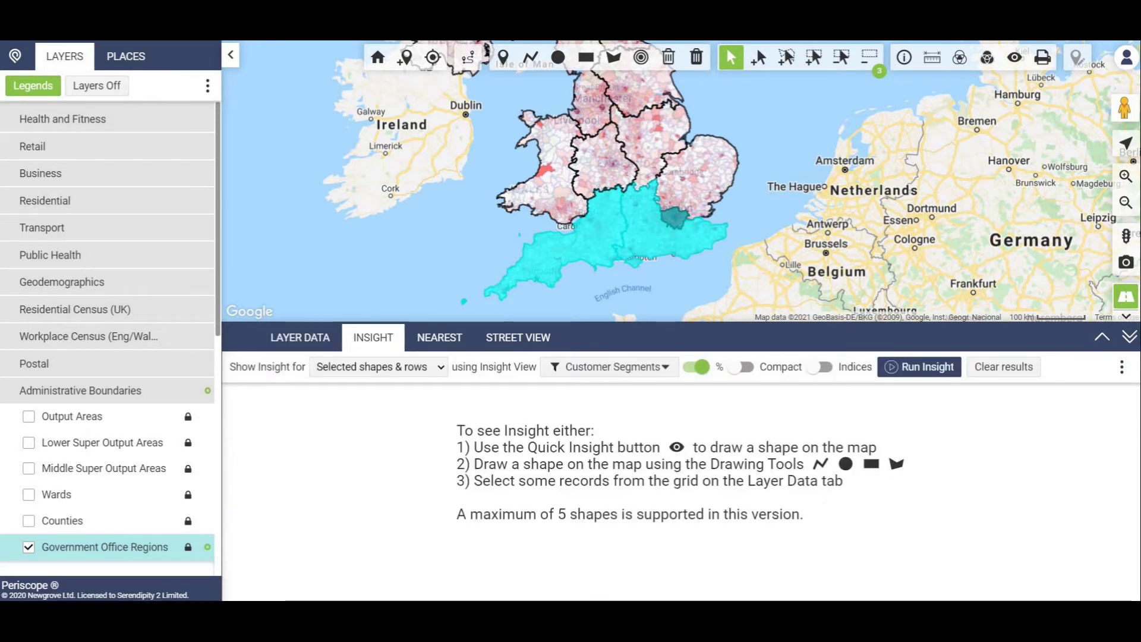
click(824, 366)
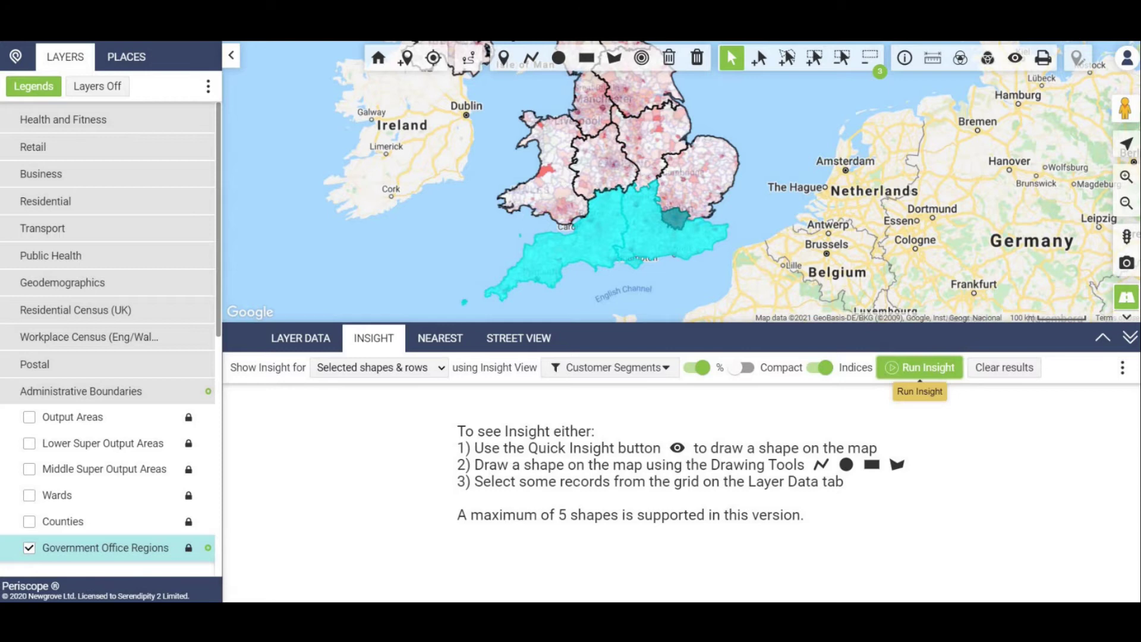
click(920, 367)
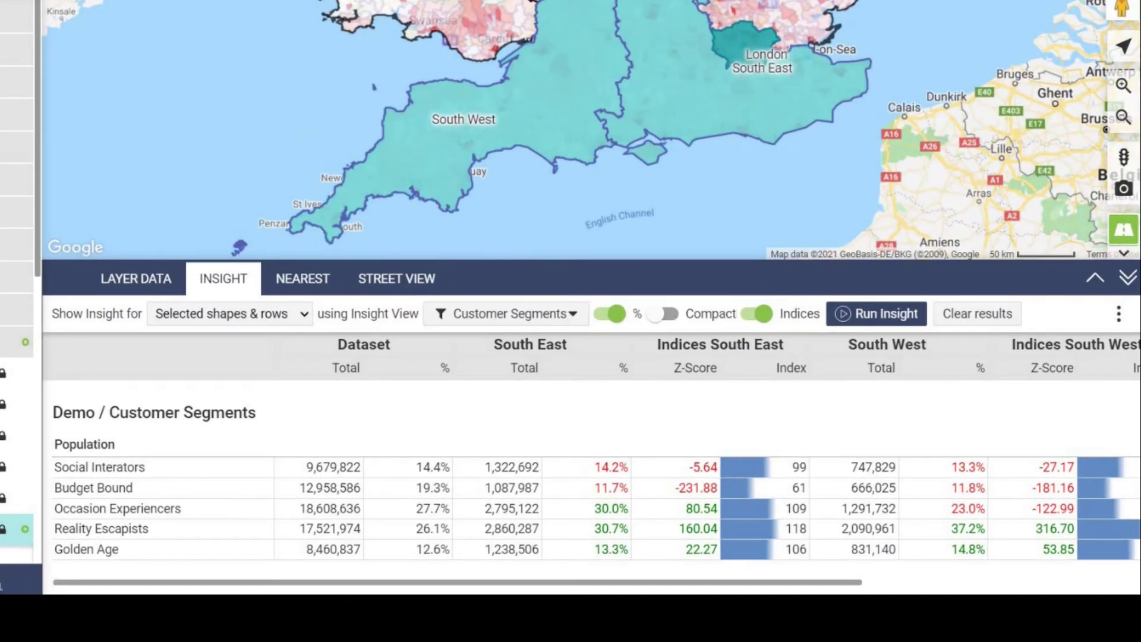
scroll(591, 458, right, 1)
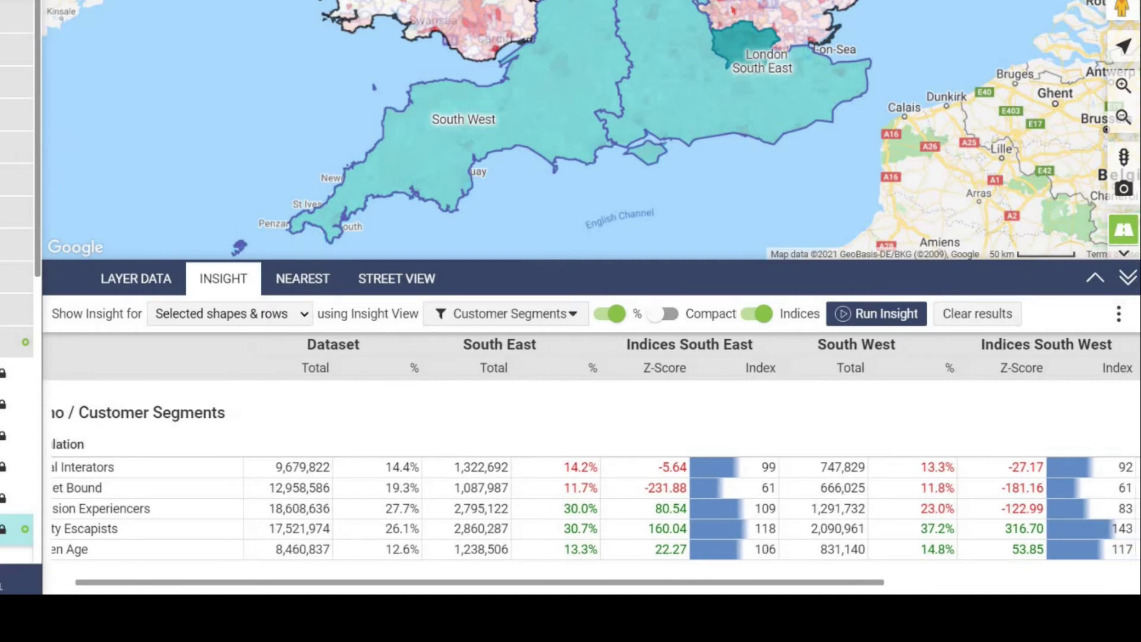
scroll(594, 464, right, 10)
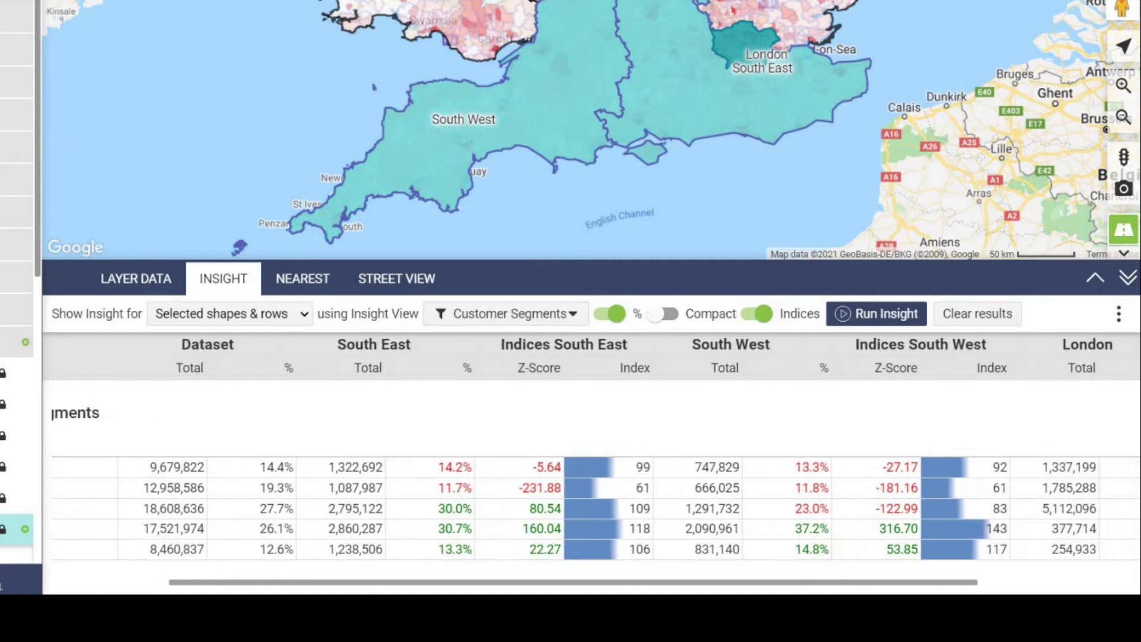
scroll(594, 464, right, 9)
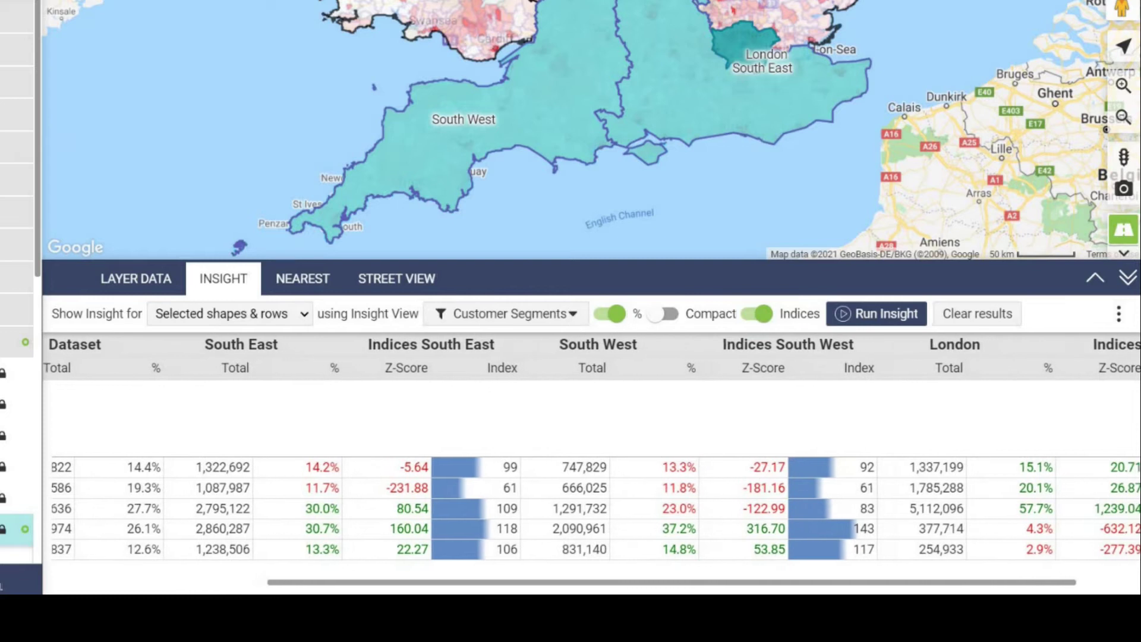
scroll(594, 464, right, 4)
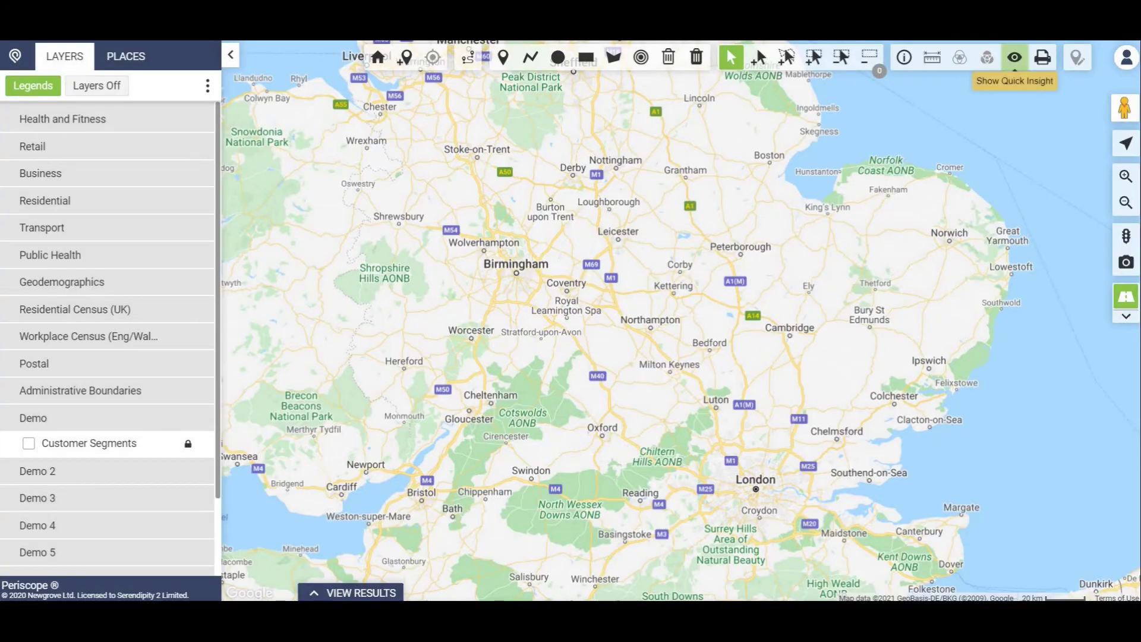
Start a Quick Insight using the catchment drawing tool
click(1014, 57)
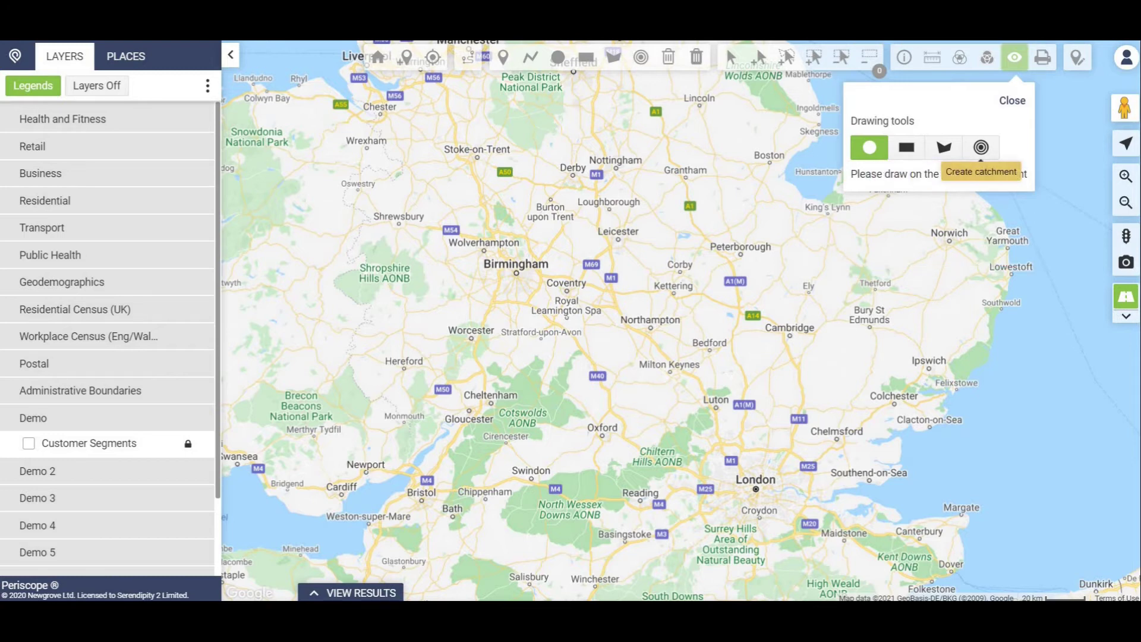
click(981, 147)
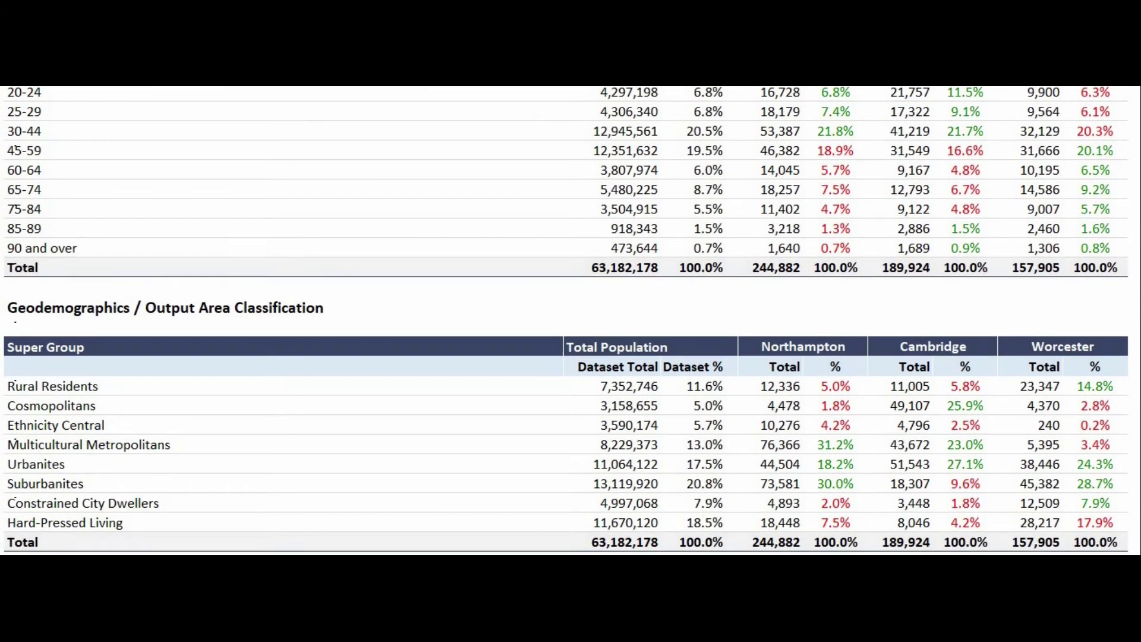
Read the report comparing Northampton, Cambridge and Worcester from Output Area Classification down through Economic Activity and beyond
scroll(566, 321, down, 3)
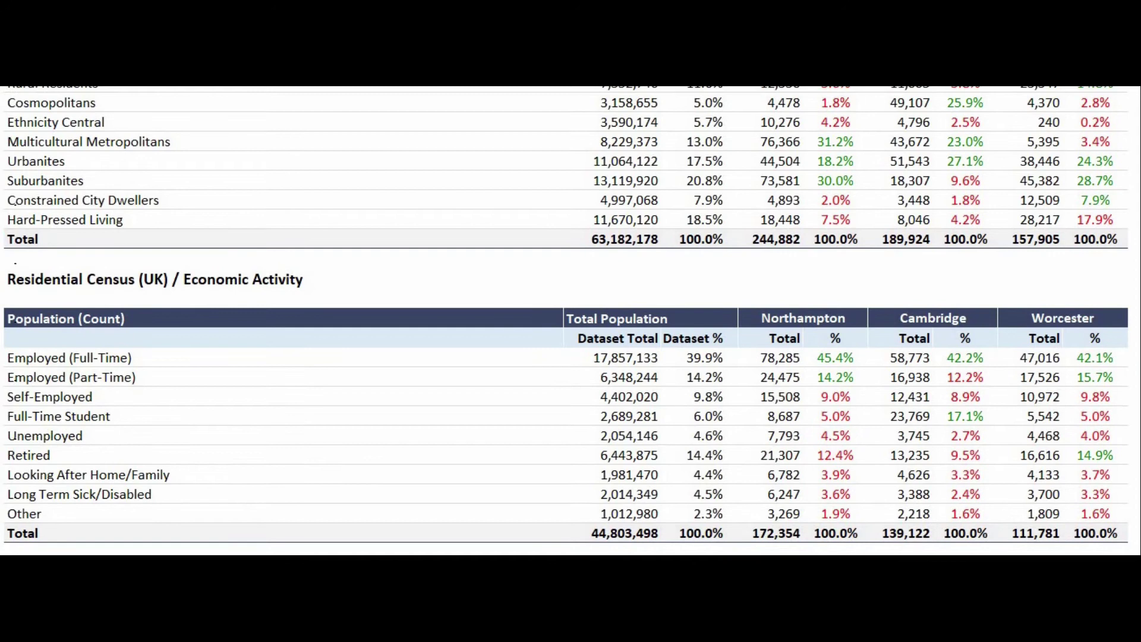
scroll(566, 315, down, 1)
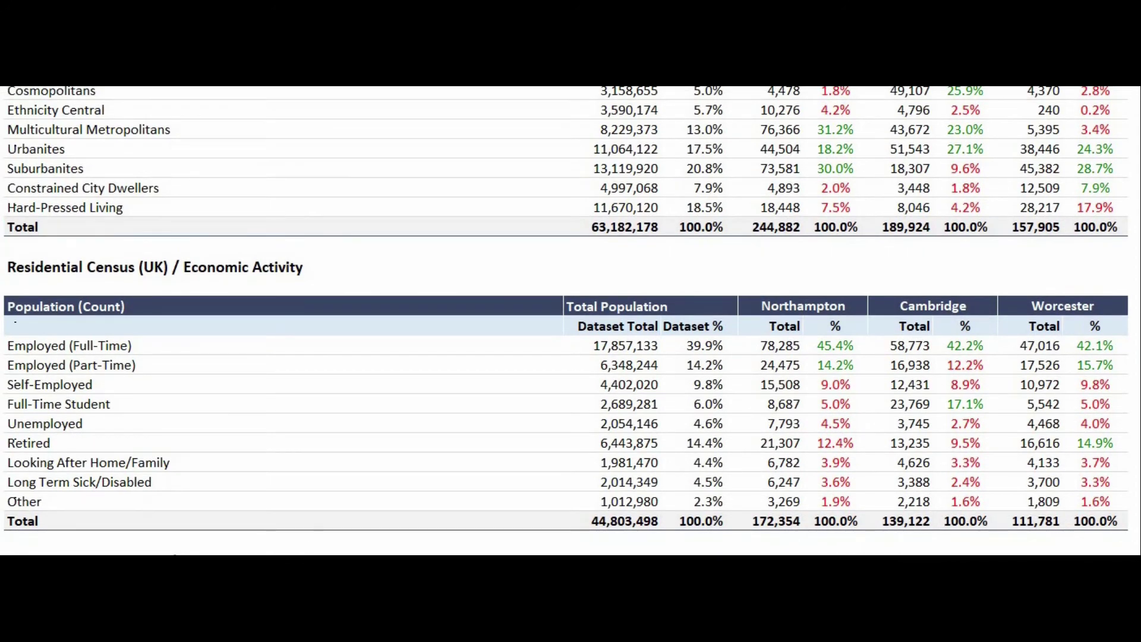
scroll(566, 321, down, 12)
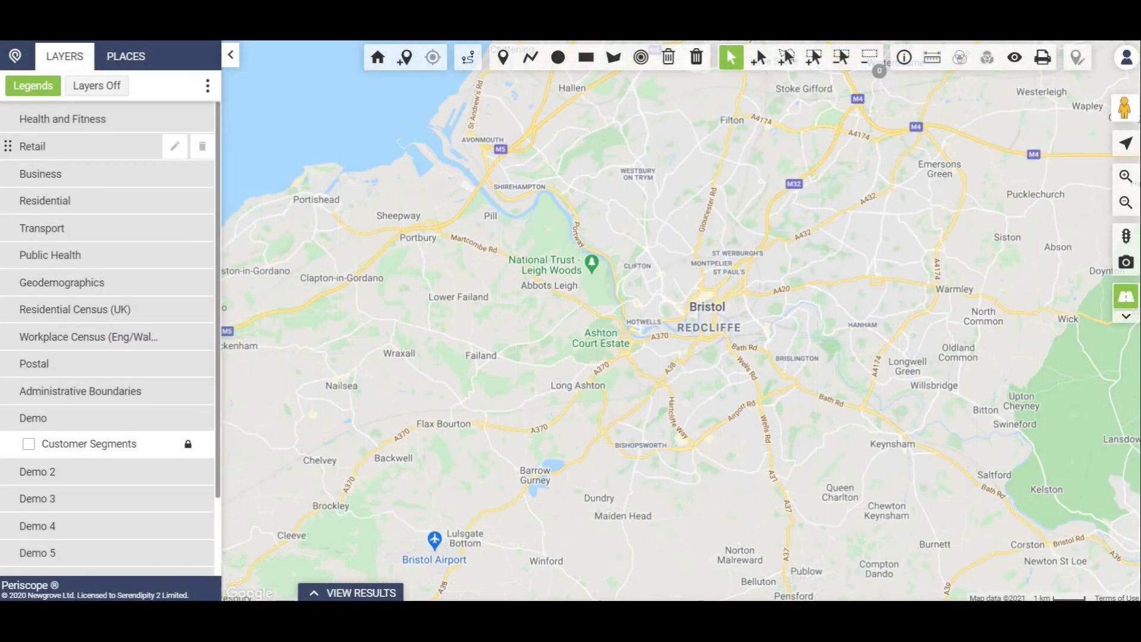
Show the Supermarkets layer from the Retail group, style it by Supermarket Retailer and open its layer data
click(32, 147)
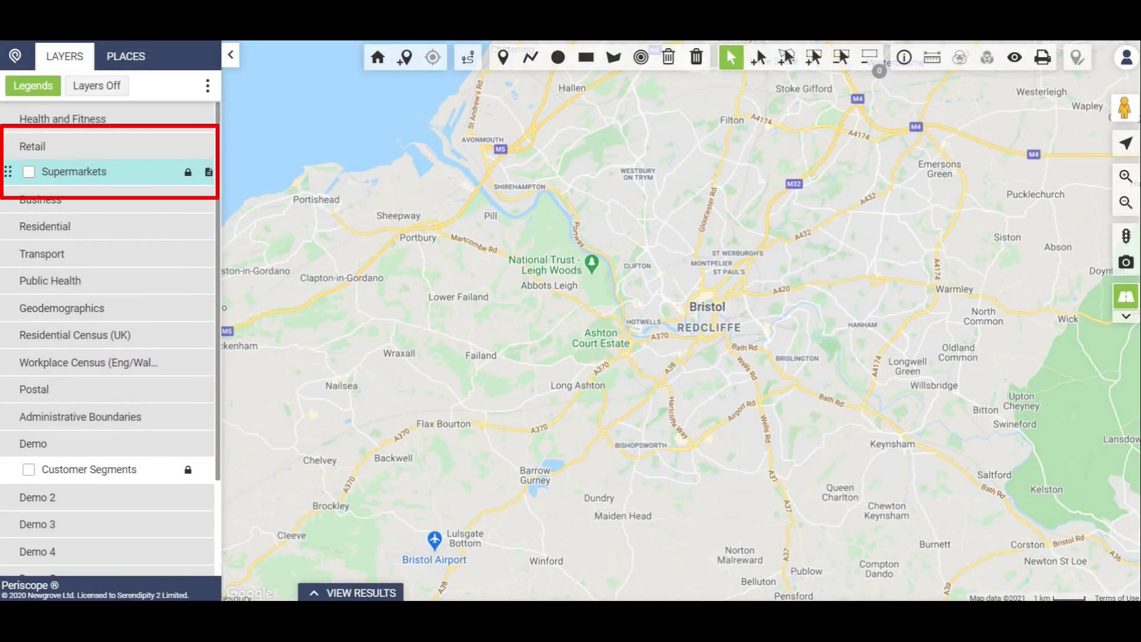
click(28, 172)
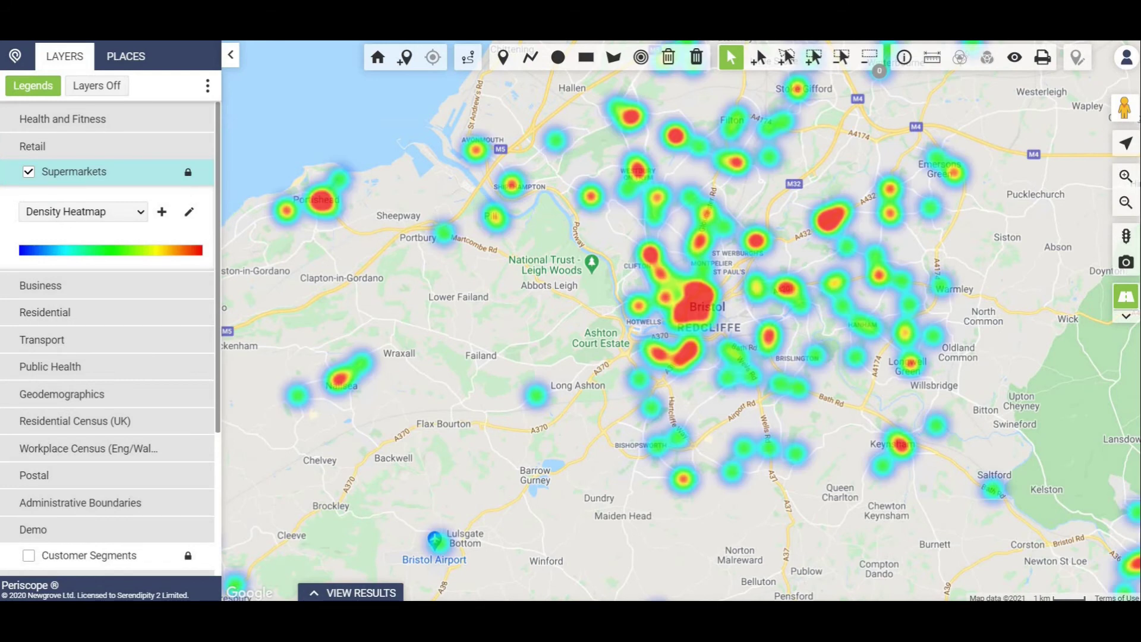
click(82, 211)
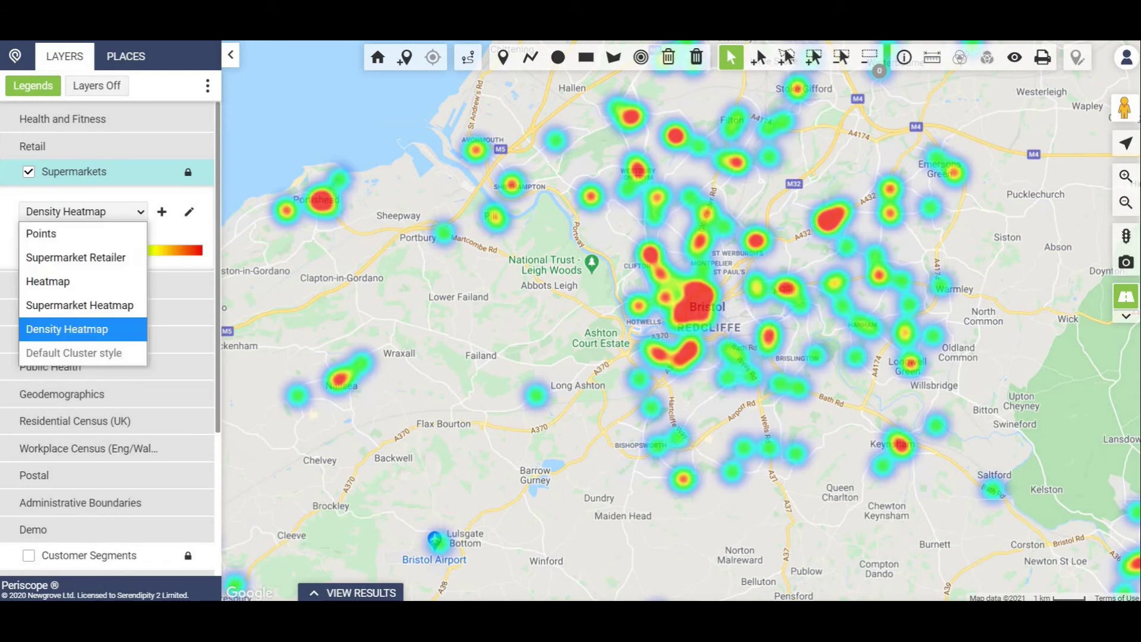
click(83, 234)
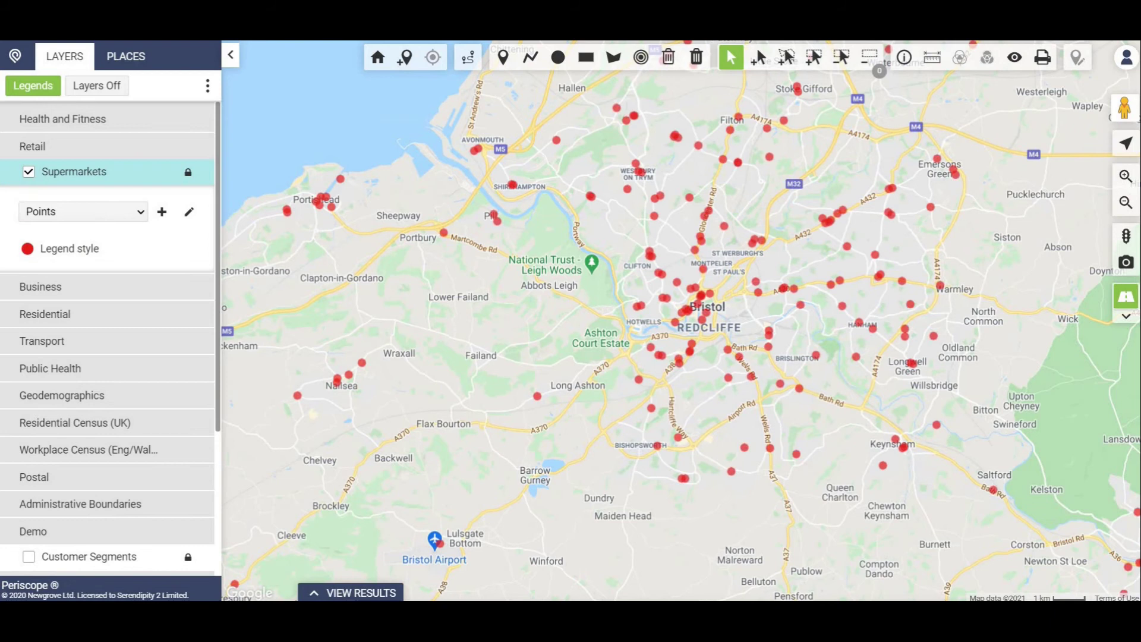
key(Down)
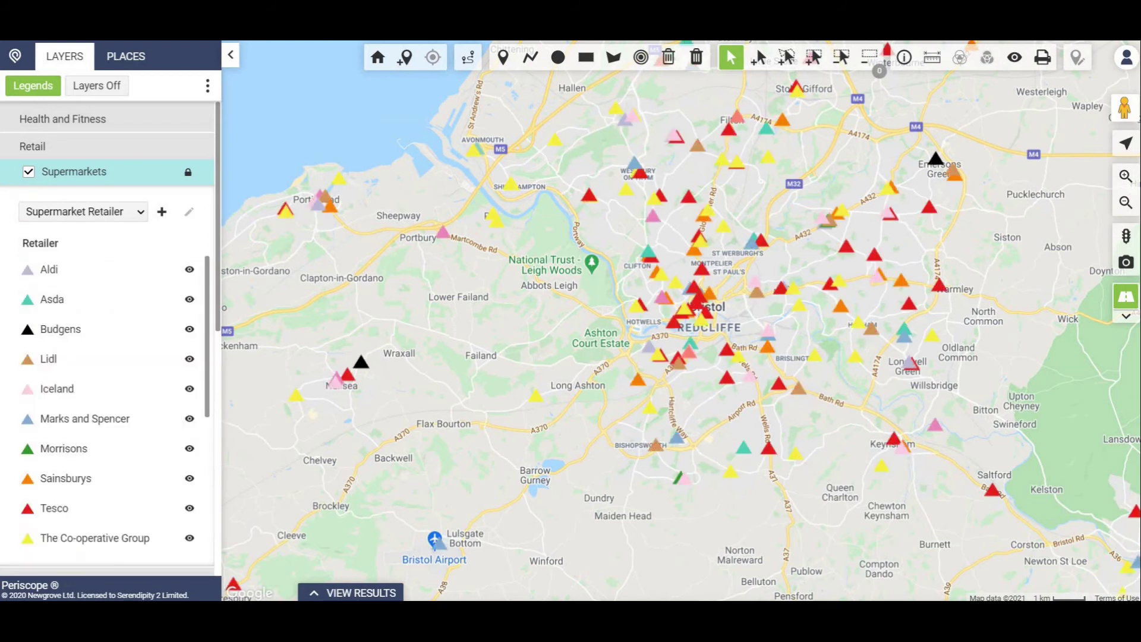
click(352, 592)
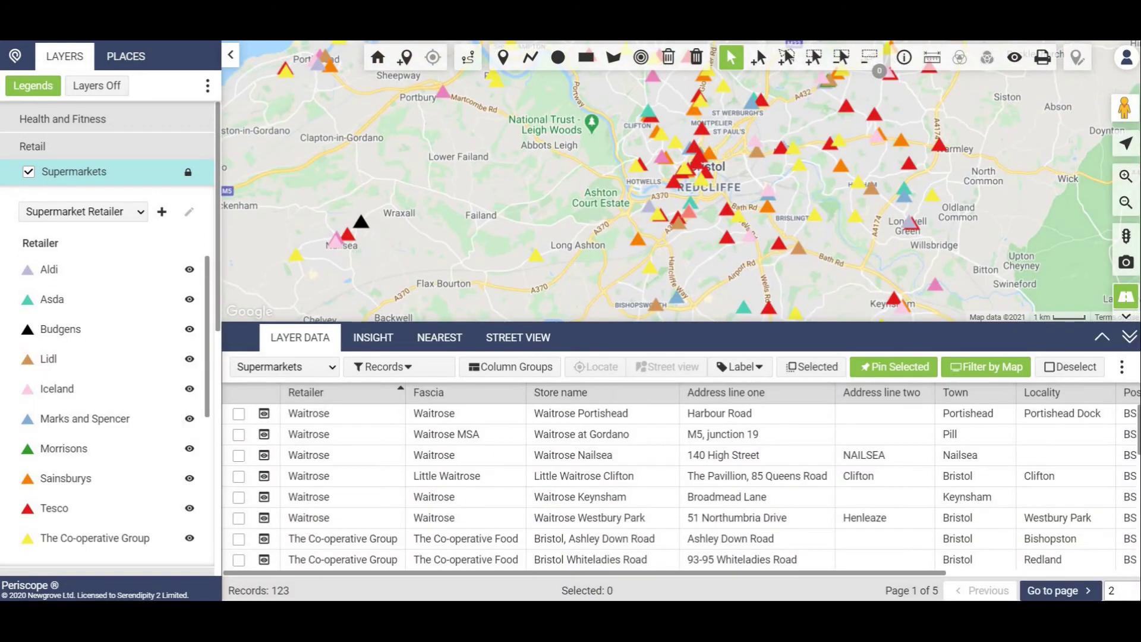